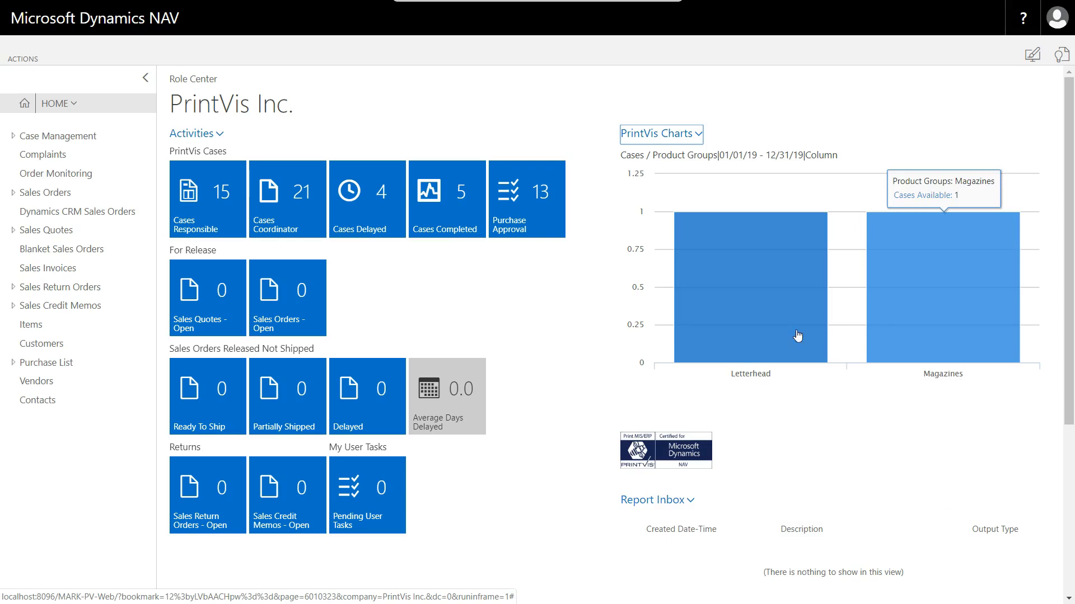
pyautogui.moveTo(789, 336)
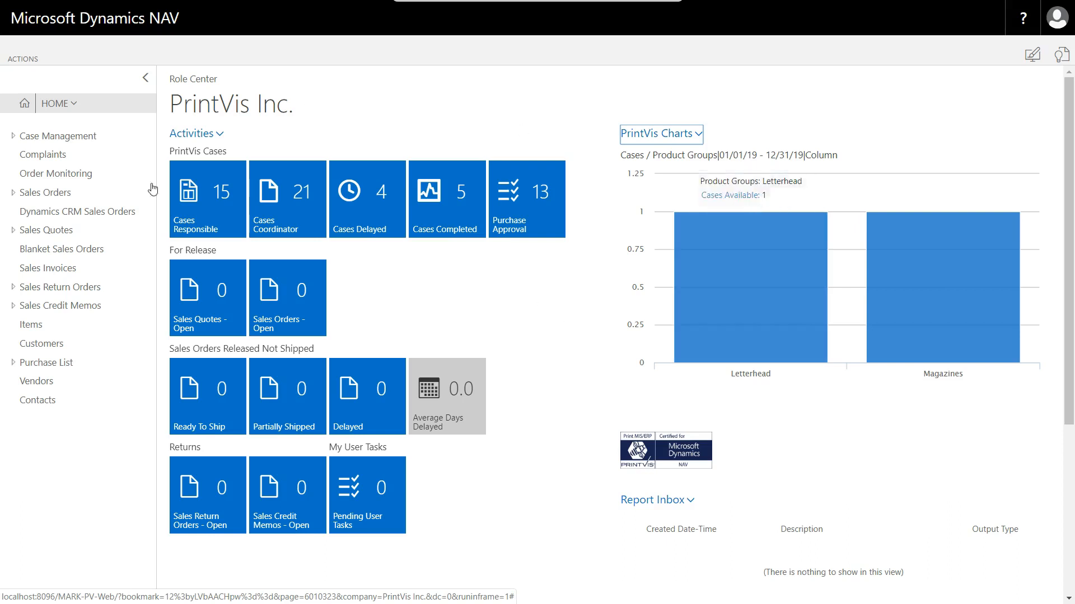
pyautogui.hotkey('alt', 'Tab')
pyautogui.click(529, 469)
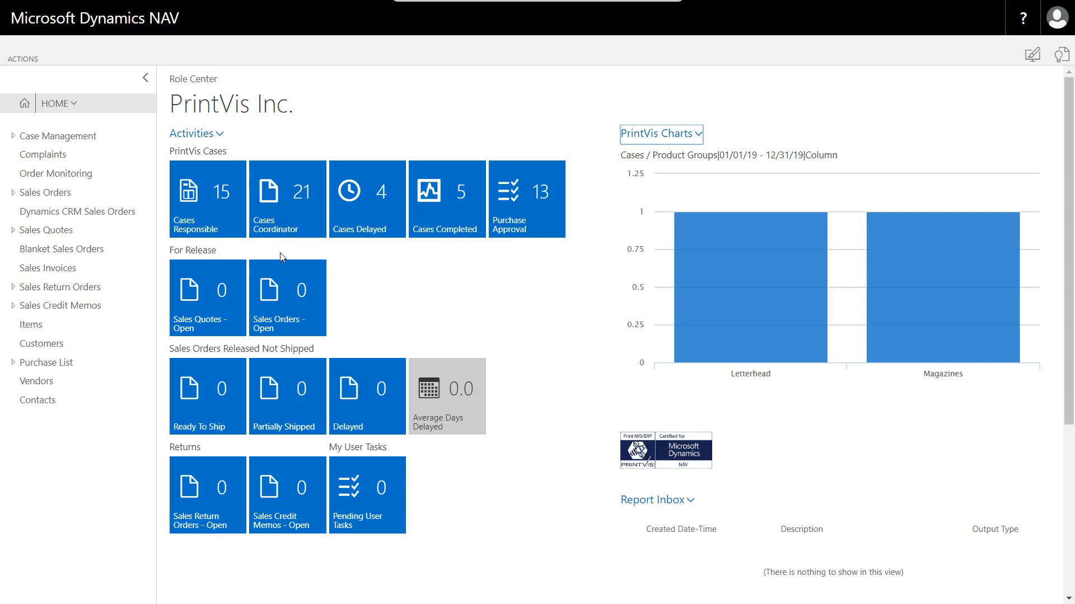
# - Open the cases for which the current user is coordinator and review the whole list
pyautogui.click(285, 209)
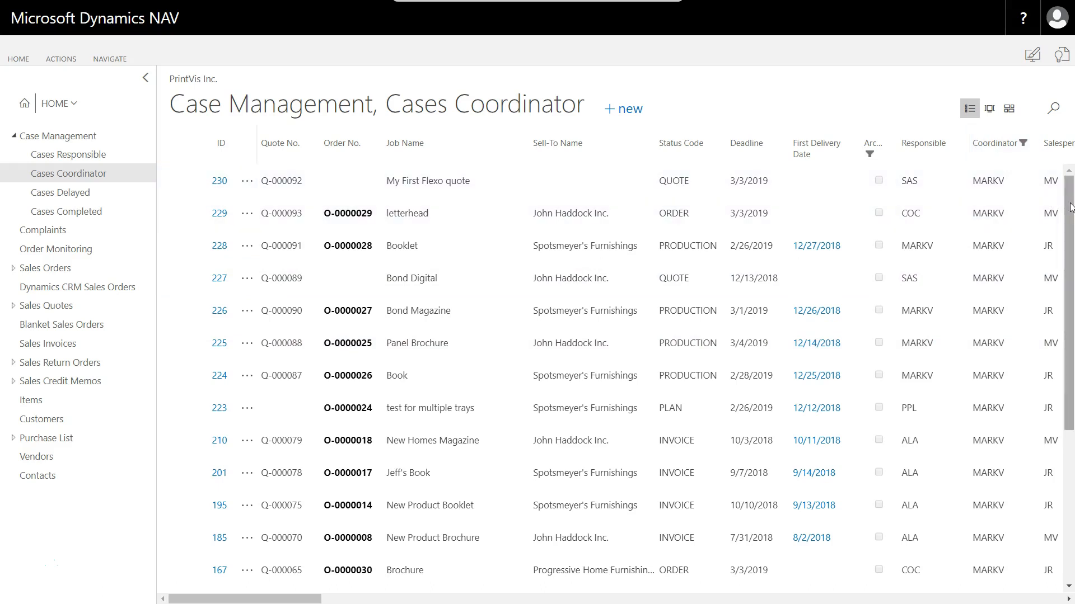
pyautogui.moveTo(1070, 207); pyautogui.dragTo(1051, 410)
pyautogui.moveTo(1065, 358); pyautogui.dragTo(1070, 147)
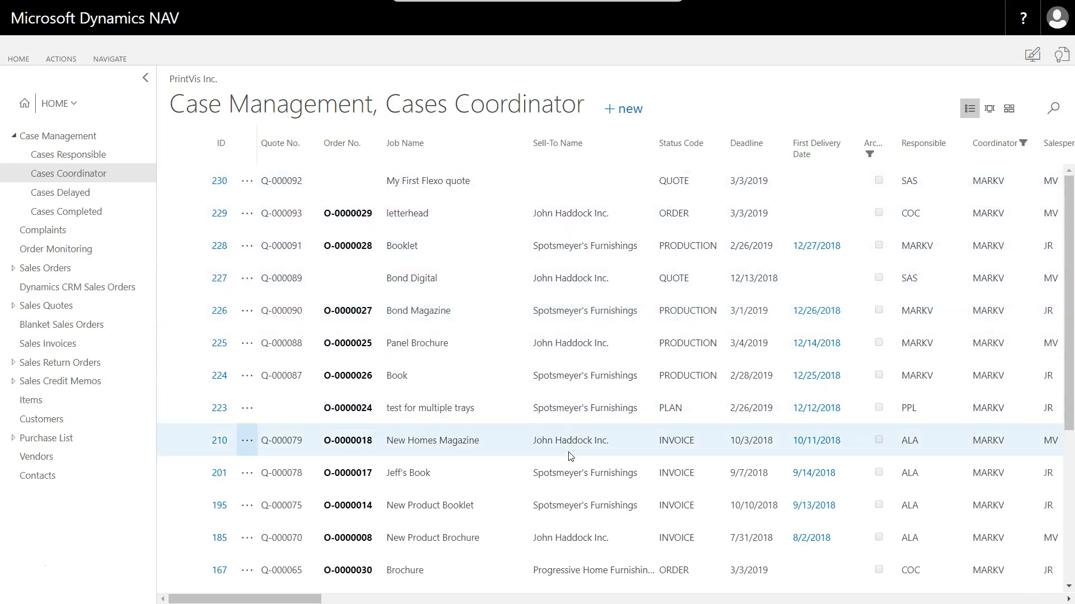
pyautogui.scroll(-5, 576, 442)
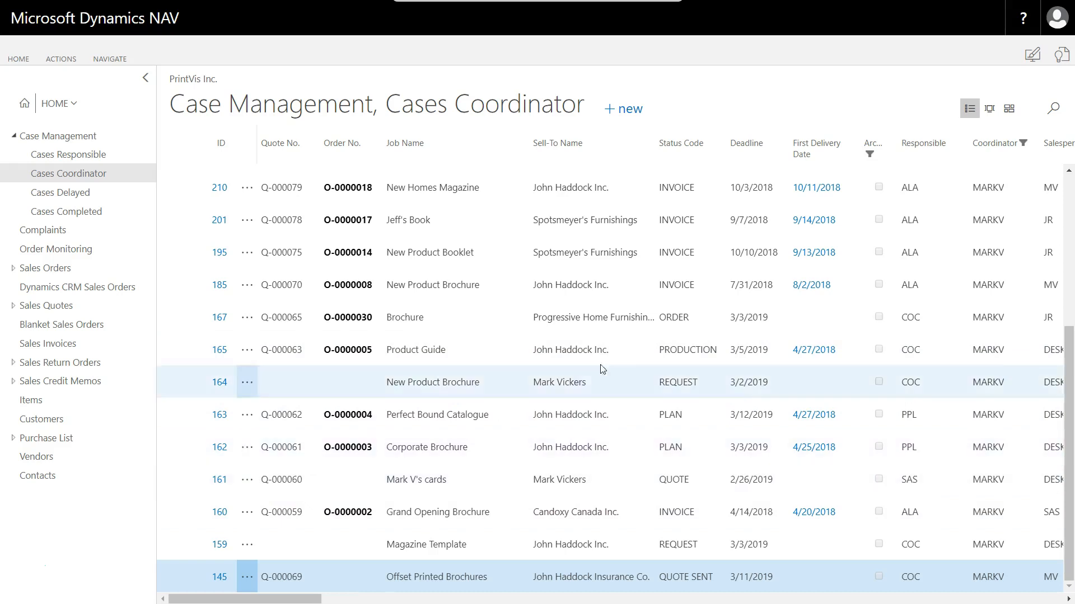
pyautogui.scroll(5, 559, 352)
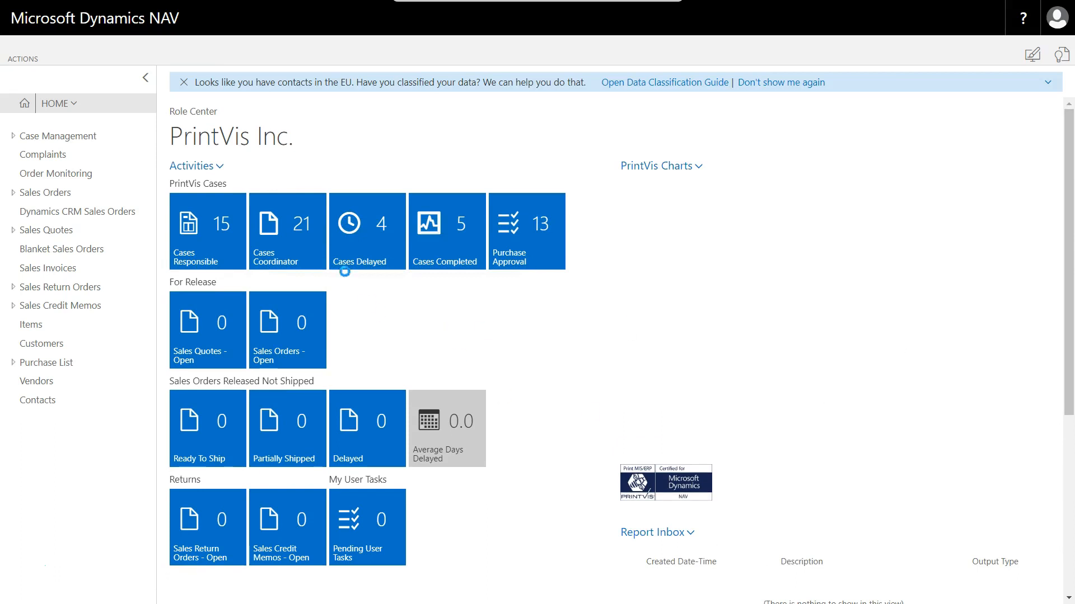
# - Review the list of cases for which the current user is responsible, and return to the Role Center
pyautogui.click(221, 230)
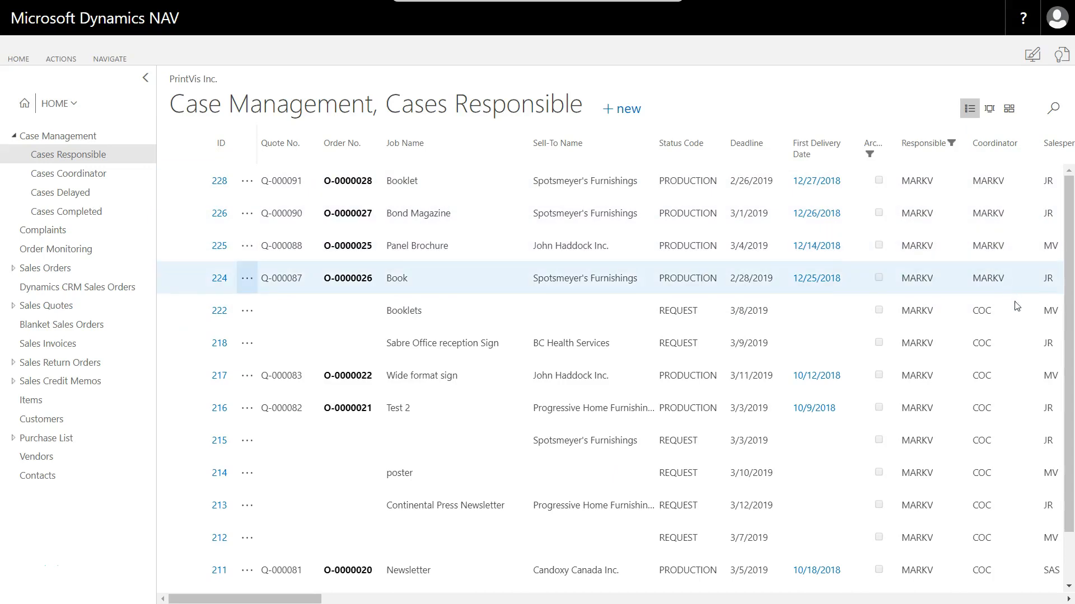
pyautogui.scroll(-1, 987, 369)
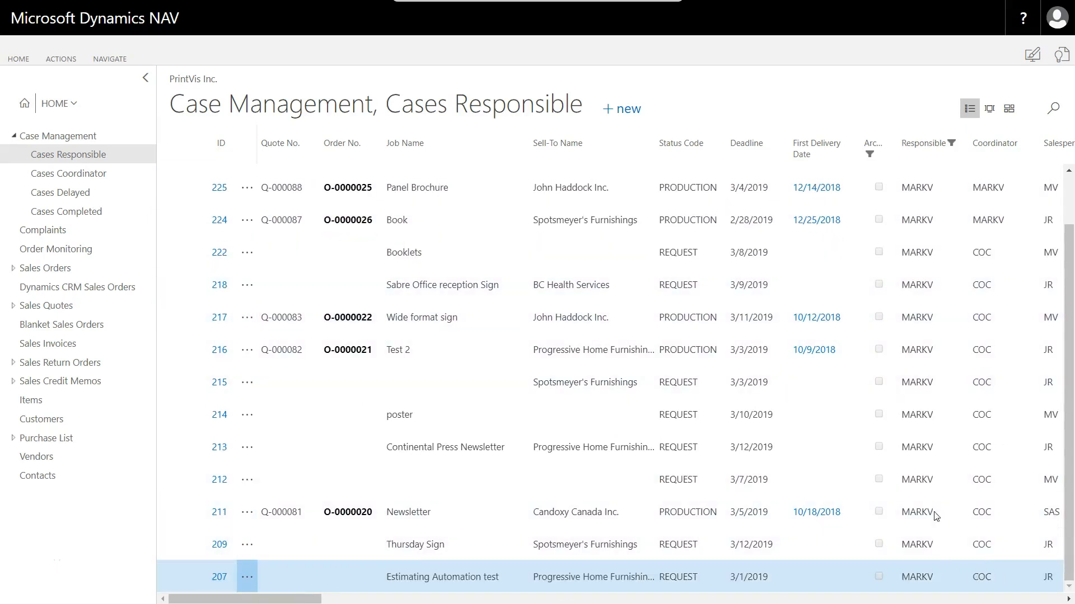
pyautogui.scroll(1, 937, 269)
pyautogui.scroll(-1, 922, 336)
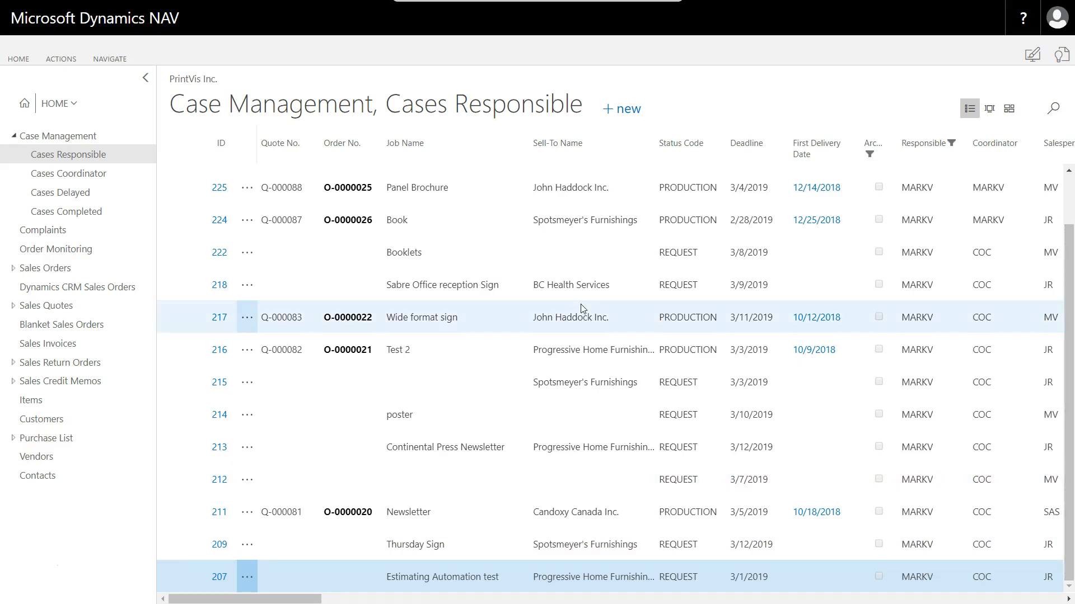
pyautogui.click(24, 104)
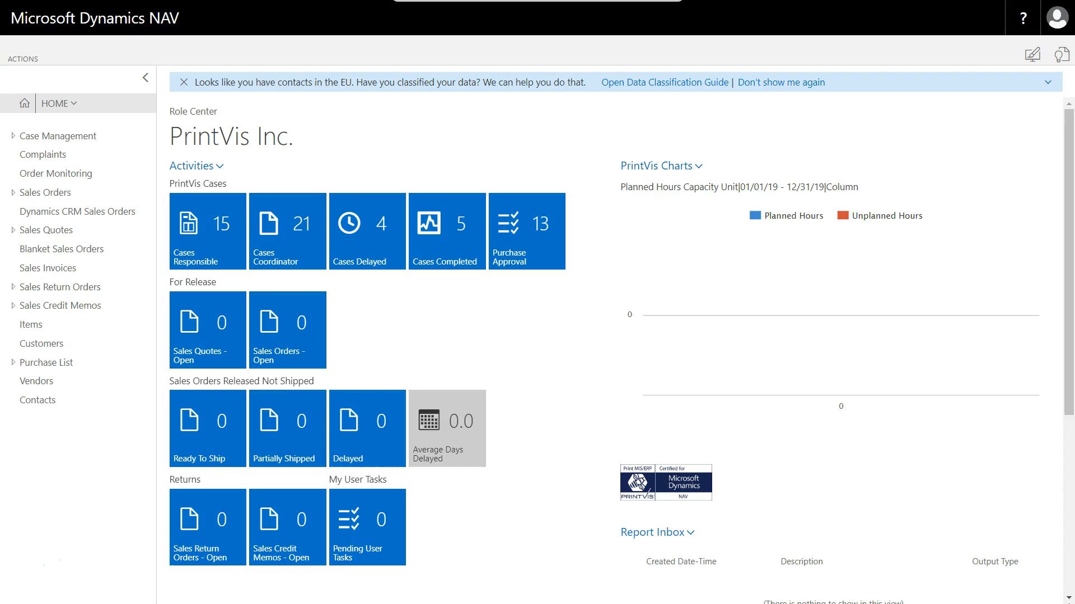
# - Open the Cases Responsible list and sort it by deadline in ascending order
pyautogui.click(216, 242)
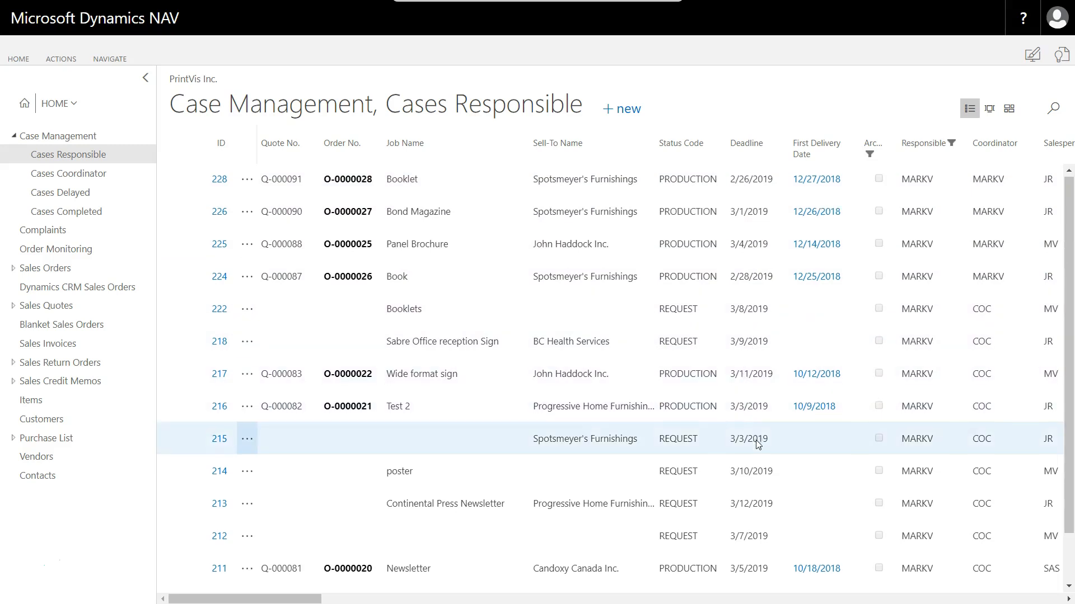
pyautogui.scroll(-2, 755, 443)
pyautogui.scroll(2, 752, 442)
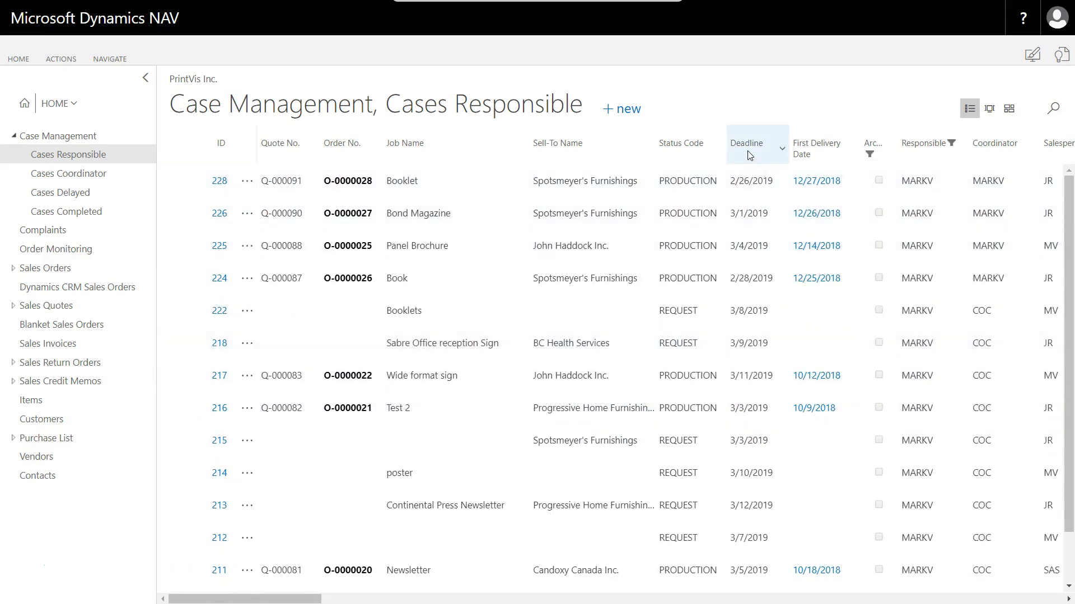
pyautogui.click(750, 155)
pyautogui.click(722, 180)
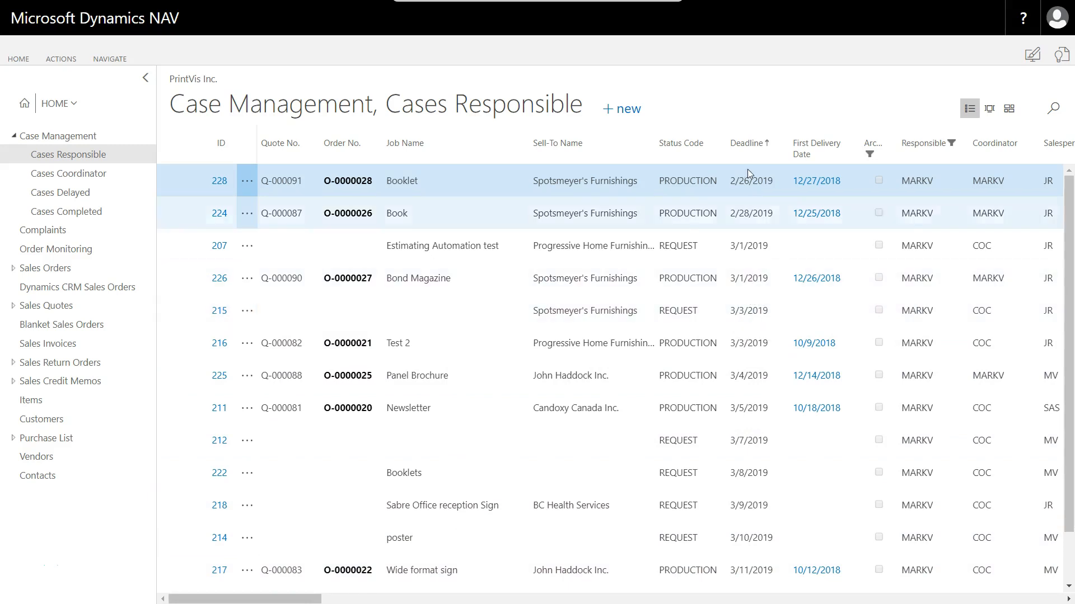
# - View the delayed cases from the Role Center and close their list
pyautogui.click(24, 106)
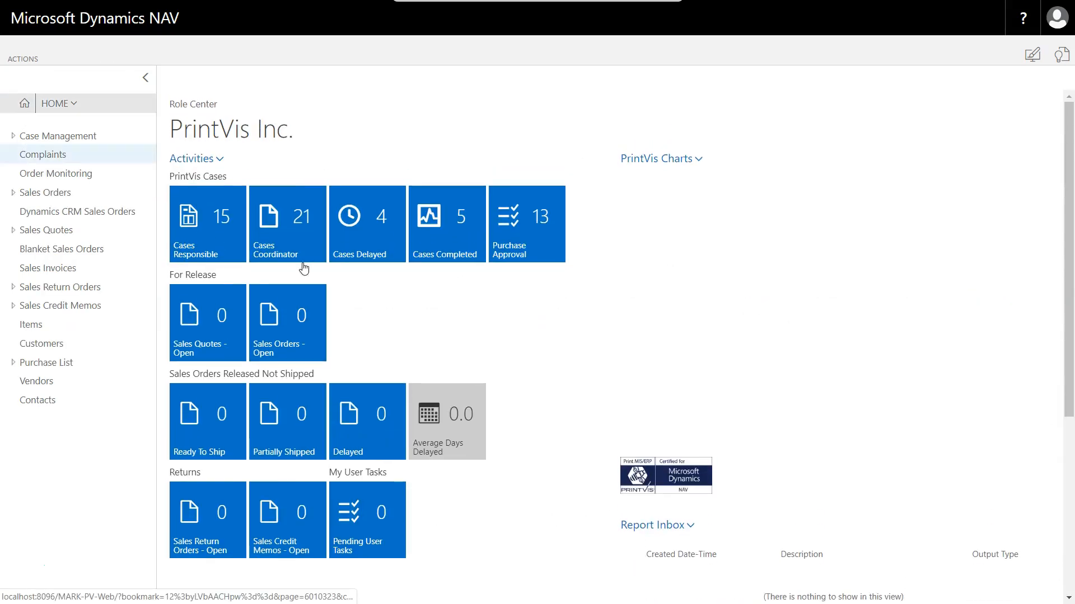
pyautogui.click(377, 269)
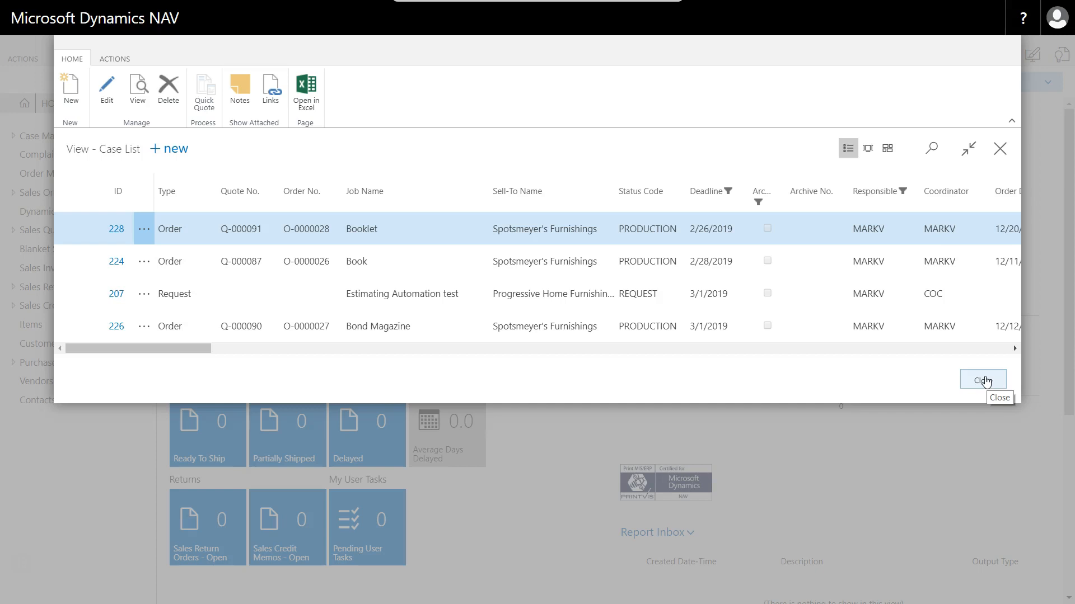
pyautogui.click(984, 381)
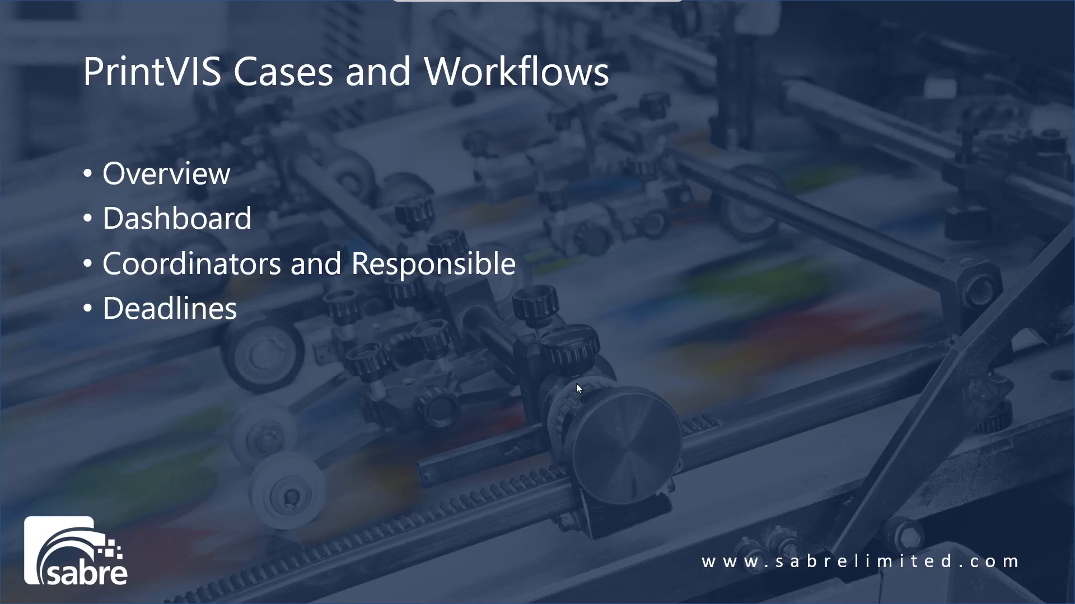
# - Open the Booklet case for Spotsmeyer's Furnishings from the coordinator's cases and open its status code lookup
pyautogui.click(576, 384)
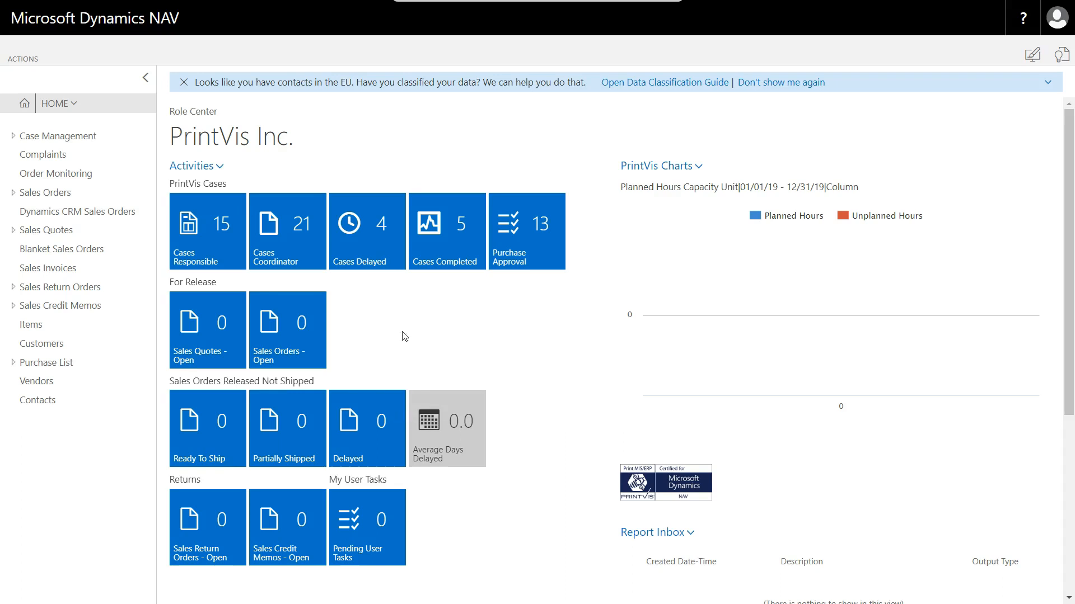
pyautogui.click(297, 231)
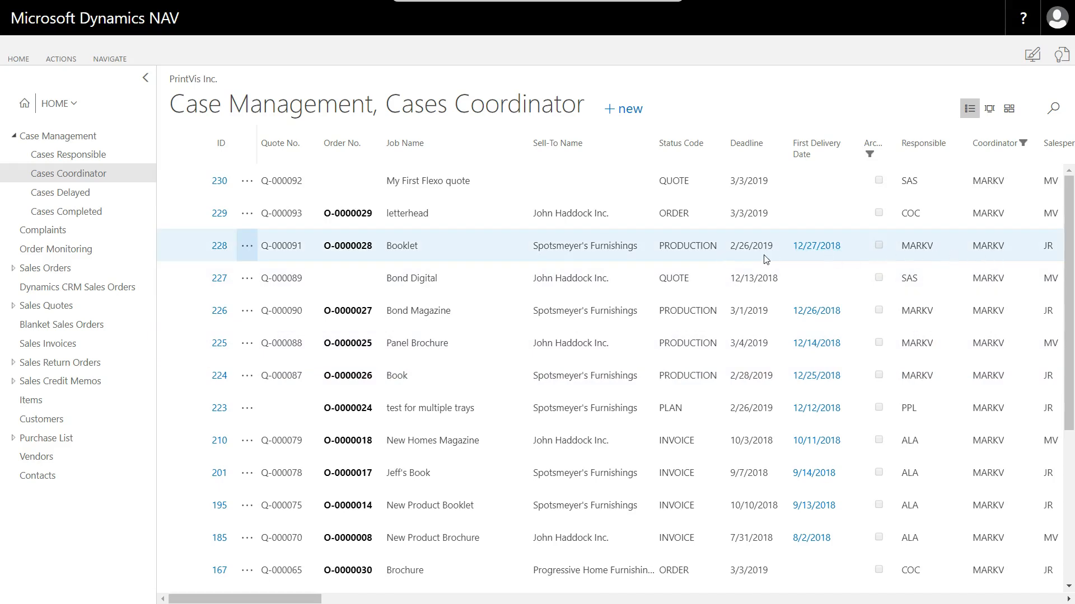
pyautogui.click(220, 250)
pyautogui.click(220, 250)
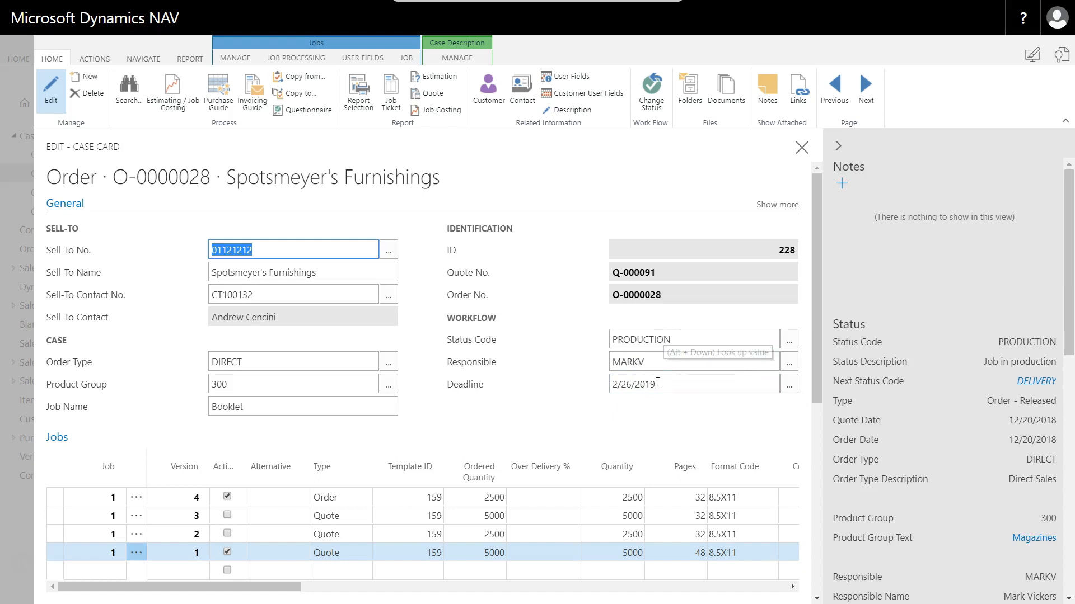
pyautogui.click(790, 339)
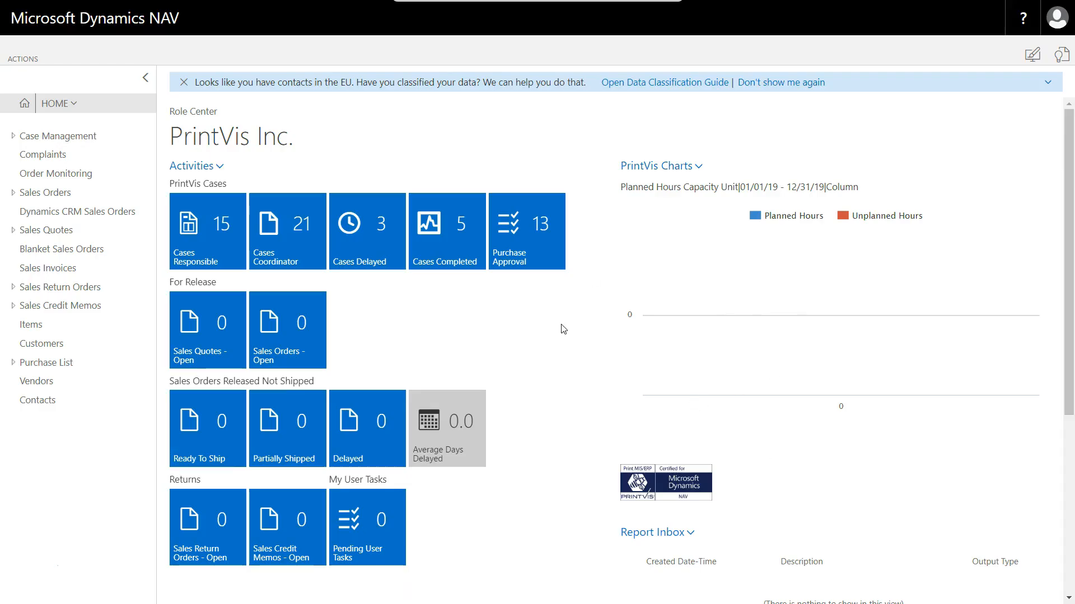
# - Reopen the Booklet case from the coordinator's list, set its product group to 100 (Pamphlets), and look up its order types
pyautogui.click(300, 242)
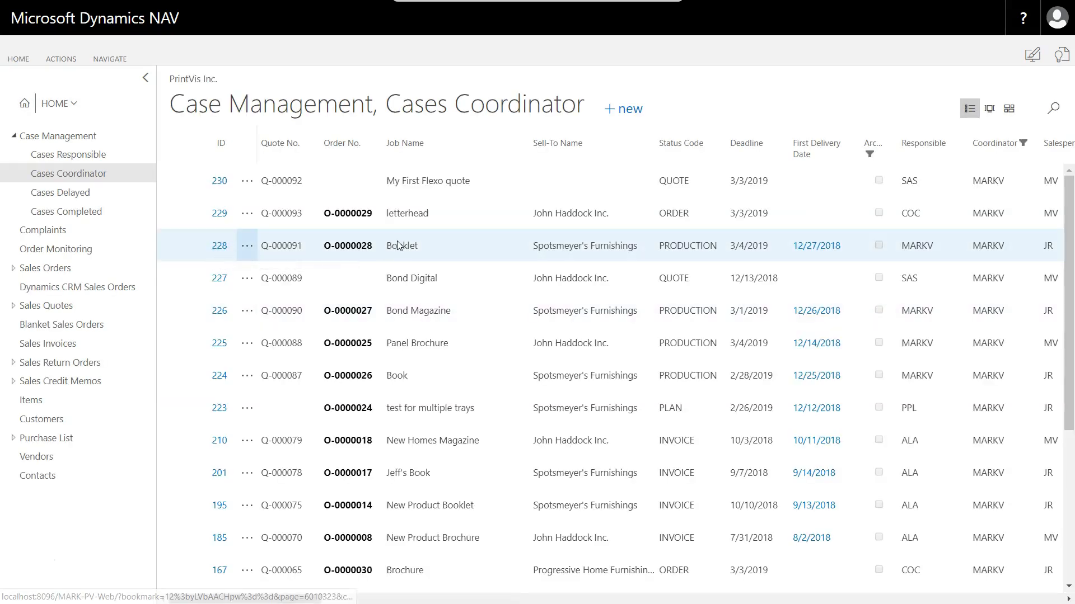
pyautogui.click(218, 251)
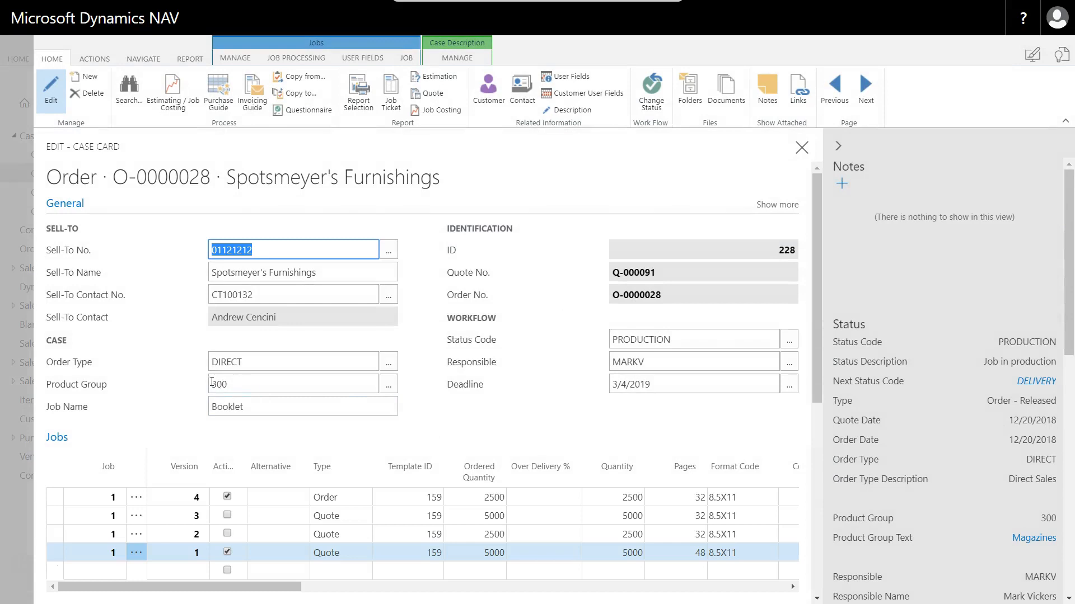
pyautogui.click(388, 384)
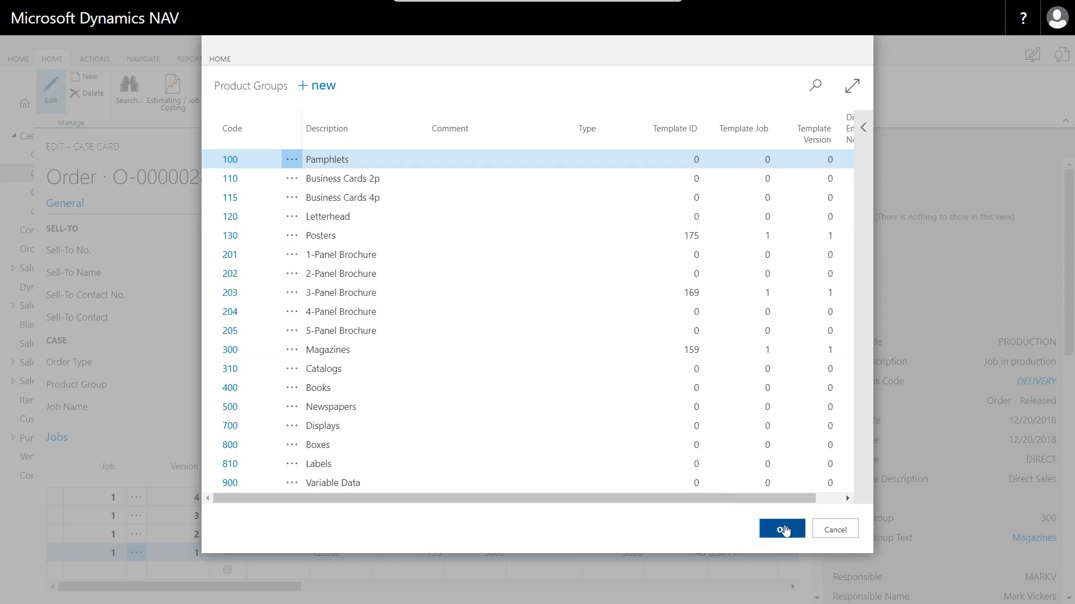
pyautogui.click(783, 530)
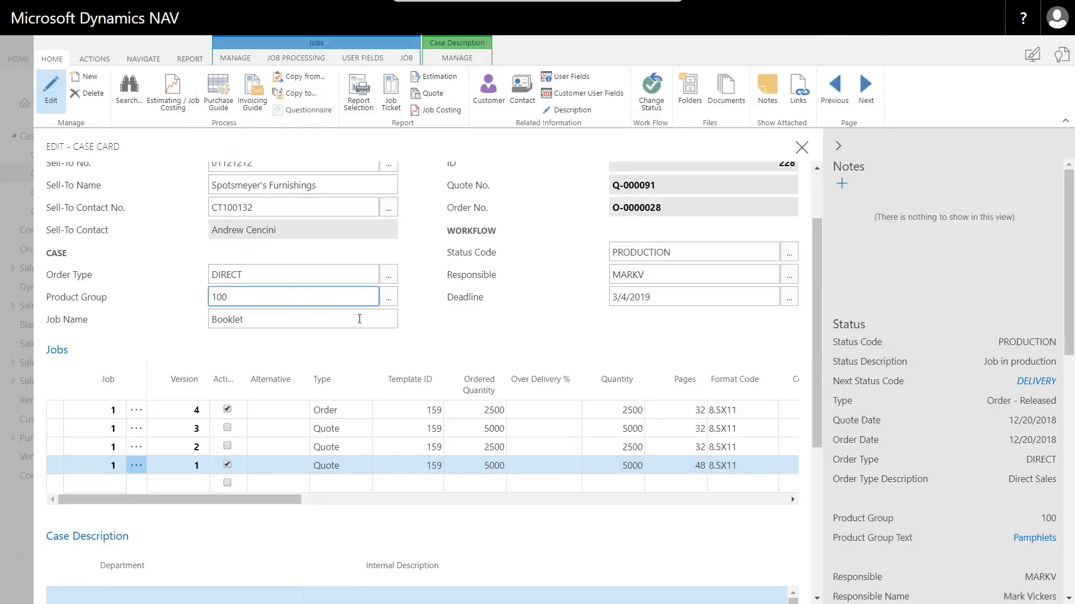
pyautogui.click(387, 276)
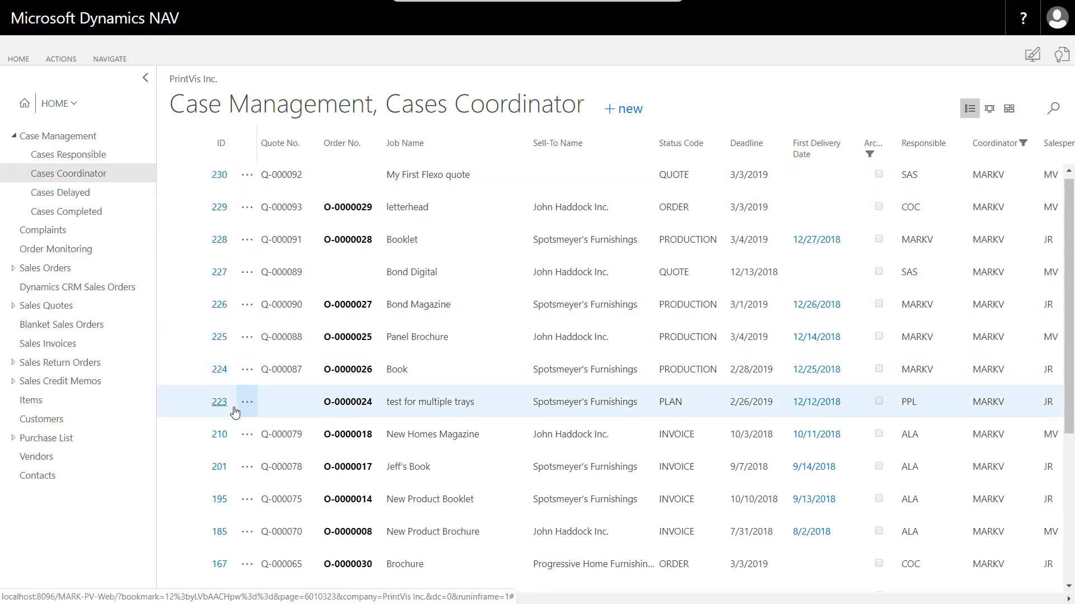
# - Open the My First Flexo quote case and create a new case from it with New Concepts Furniture as the sell-to customer
pyautogui.scroll(-5, 221, 403)
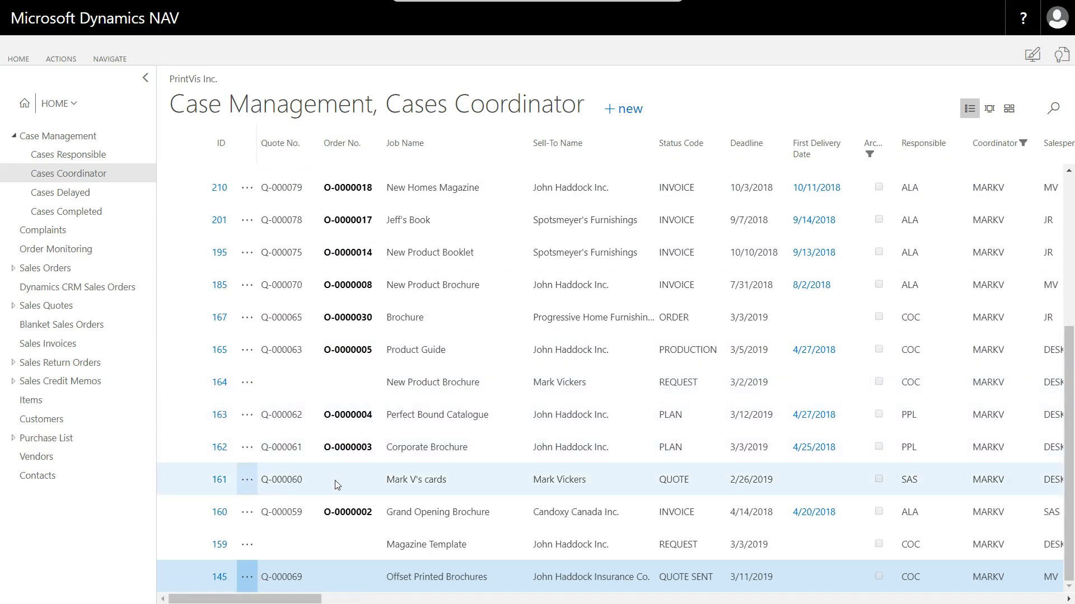
pyautogui.scroll(4, 344, 364)
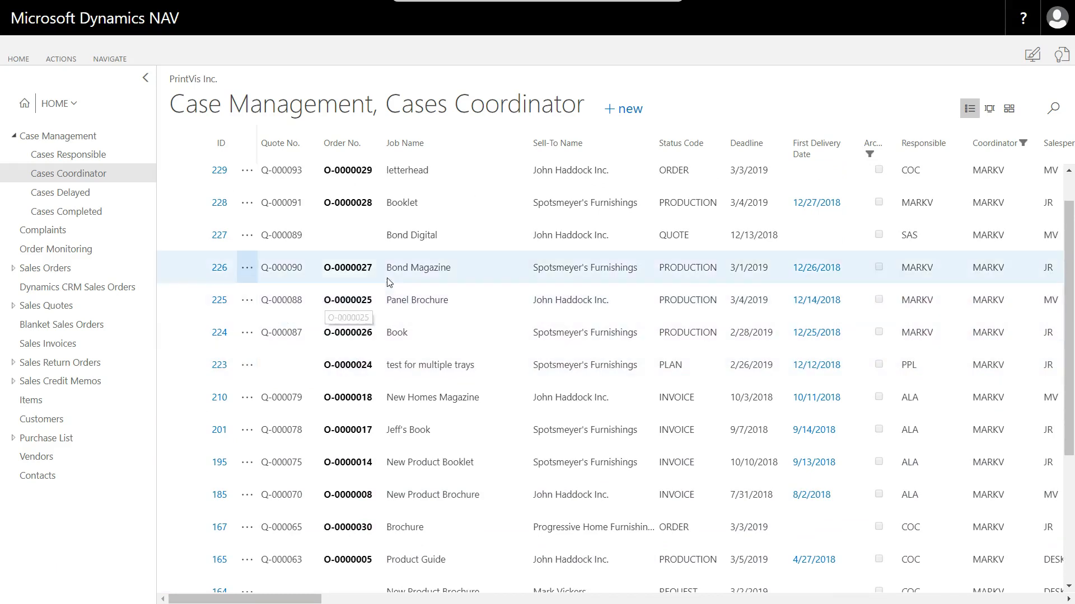
pyautogui.scroll(1, 389, 282)
pyautogui.click(220, 183)
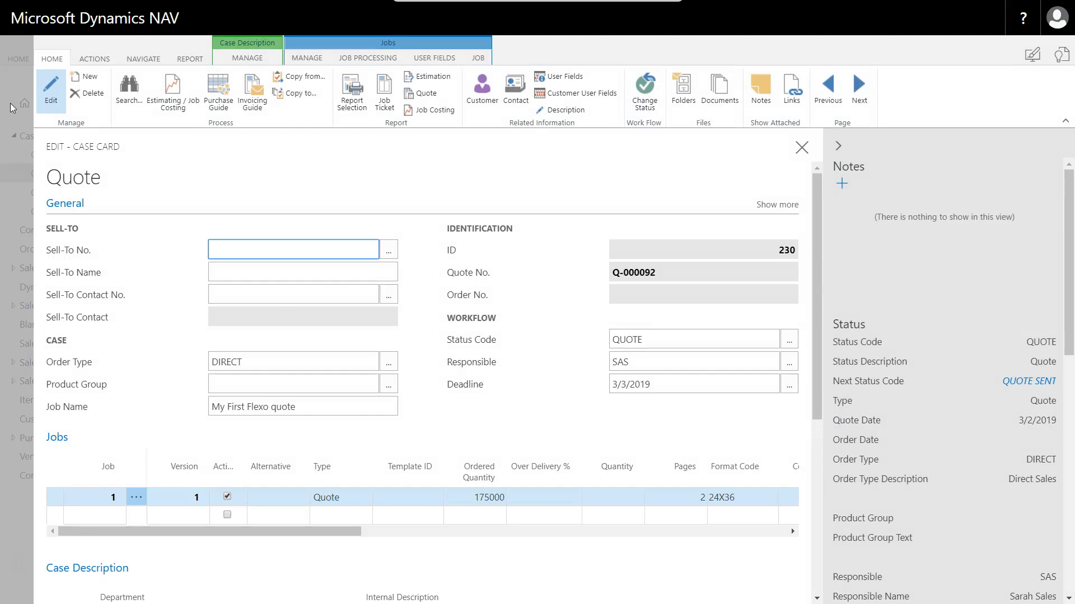
pyautogui.click(89, 78)
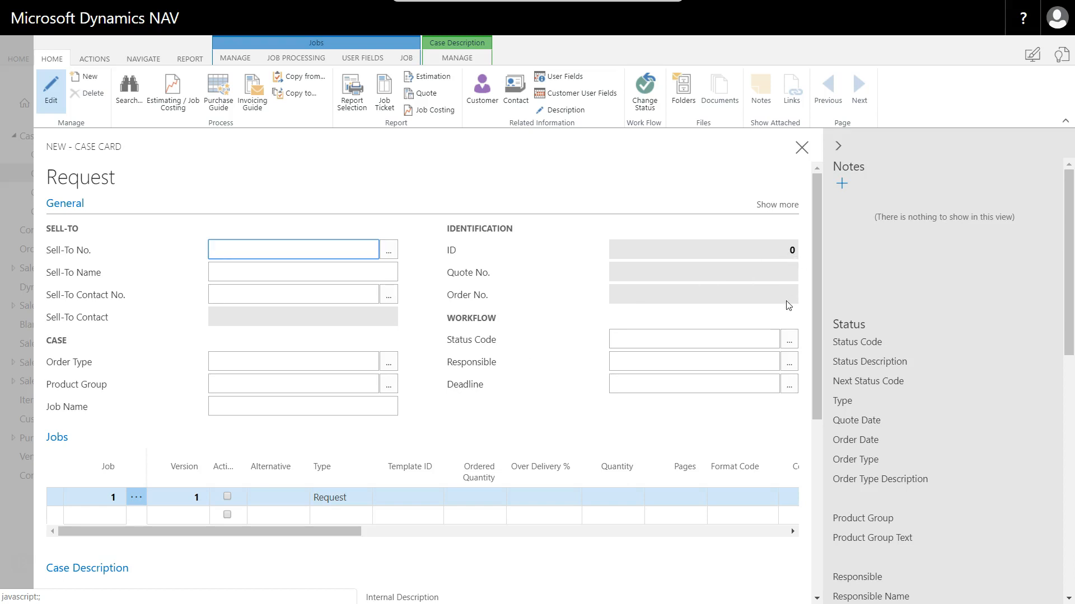
pyautogui.click(389, 250)
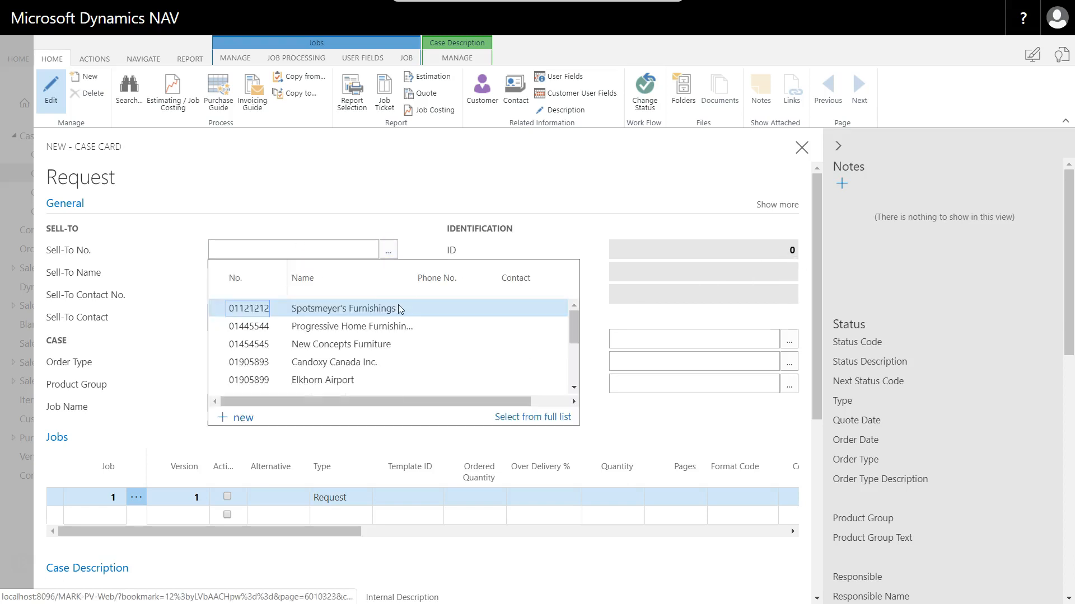
pyautogui.click(240, 345)
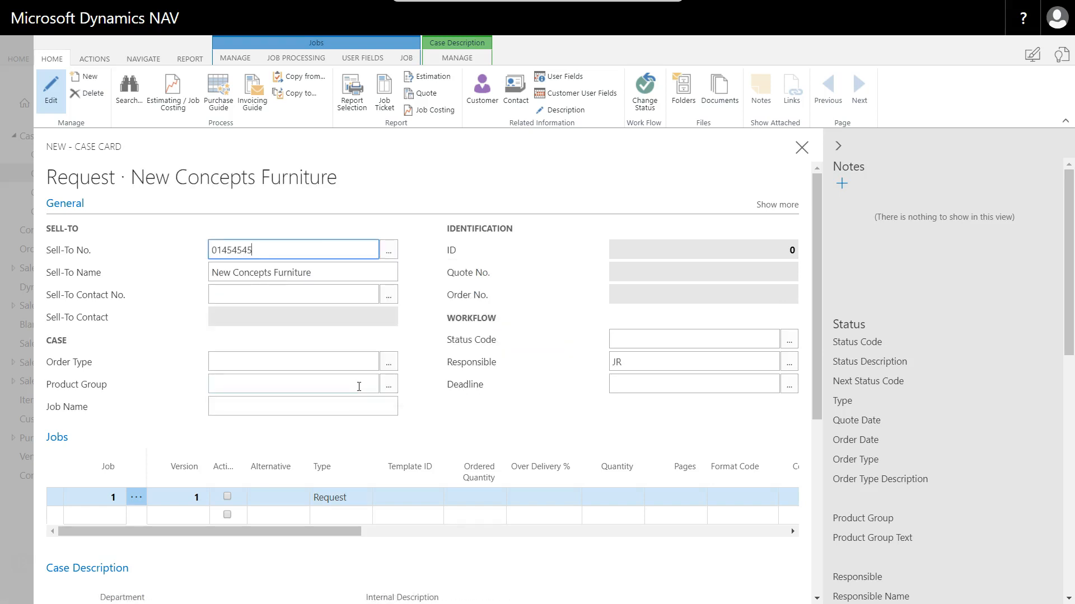
pyautogui.click(325, 298)
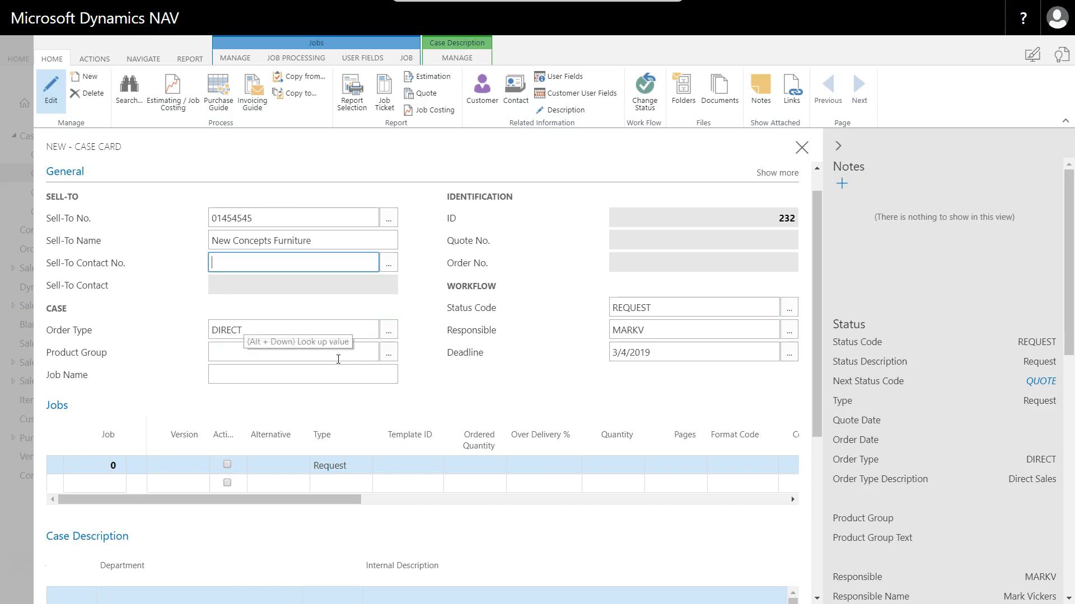
# - Set the new case's product group to 300 (Magazines) and its job name to "12 Page Plus Cover"
pyautogui.click(331, 357)
pyautogui.click(390, 354)
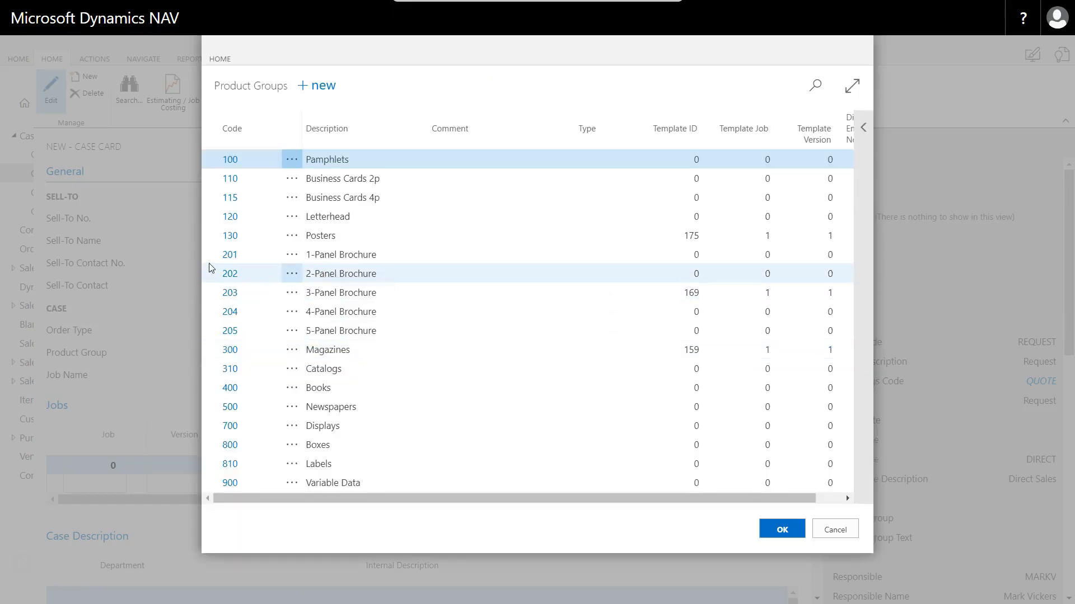
pyautogui.click(229, 351)
pyautogui.click(251, 373)
pyautogui.write('12 Pa')
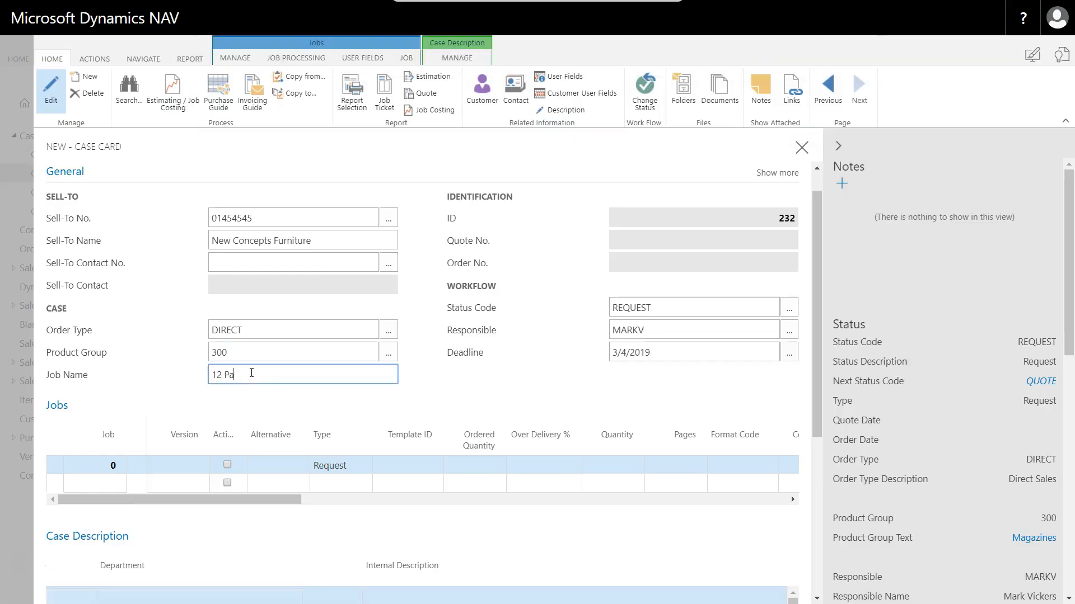
pyautogui.write('ge Plus Cover')
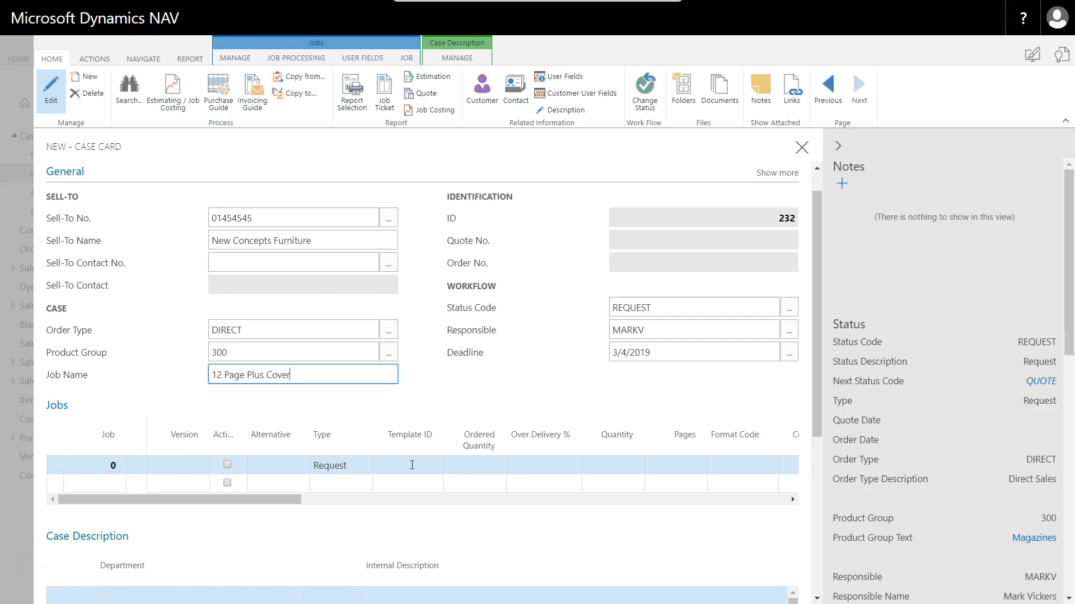
# - Change the workflow status of the new 12 Page Plus Cover request
pyautogui.click(644, 91)
pyautogui.click(627, 349)
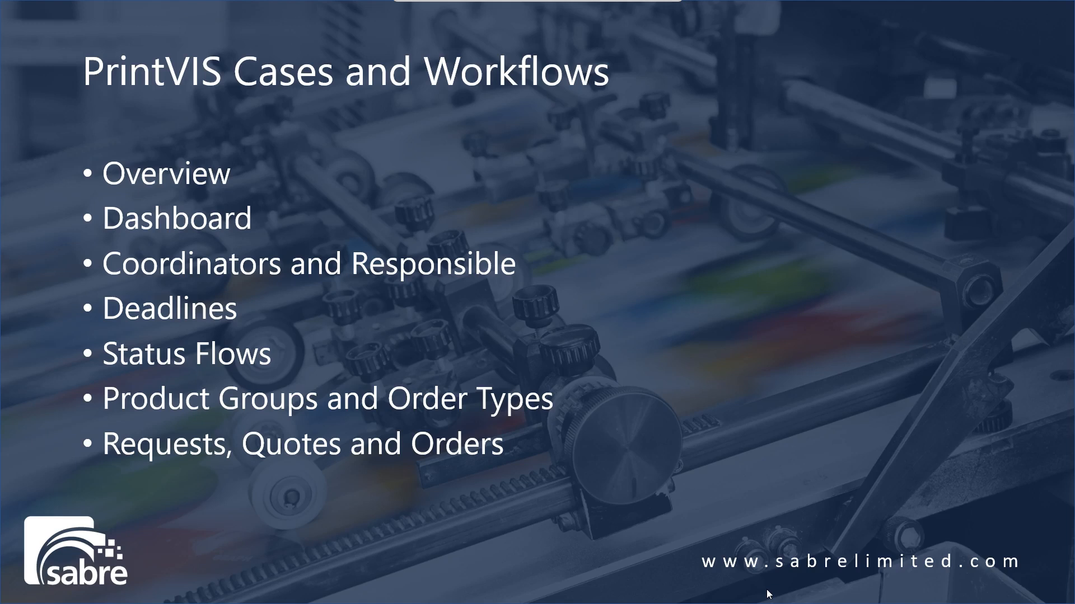
pyautogui.click(767, 594)
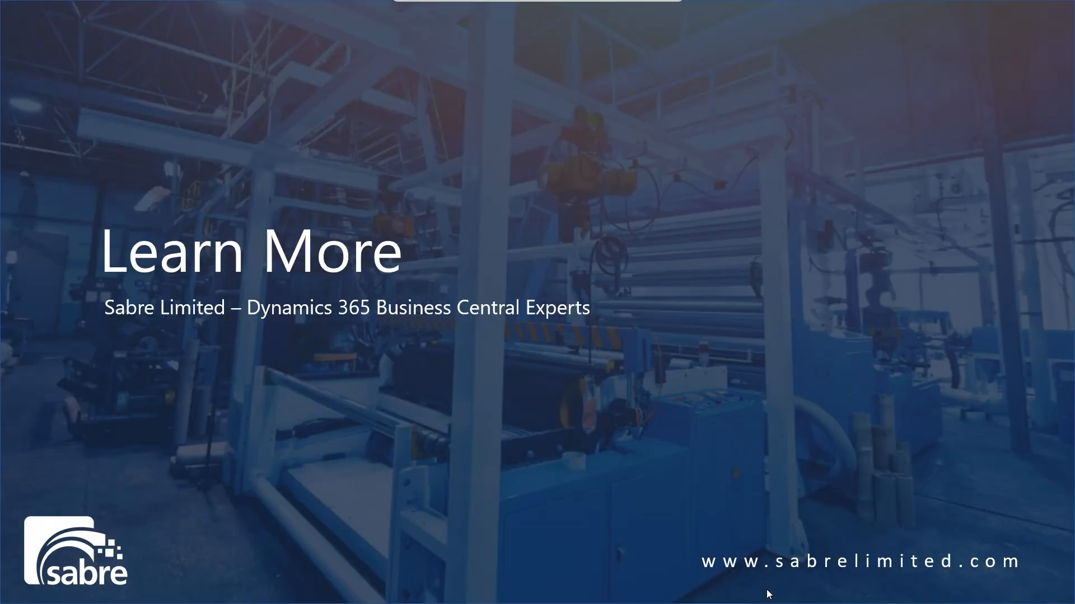